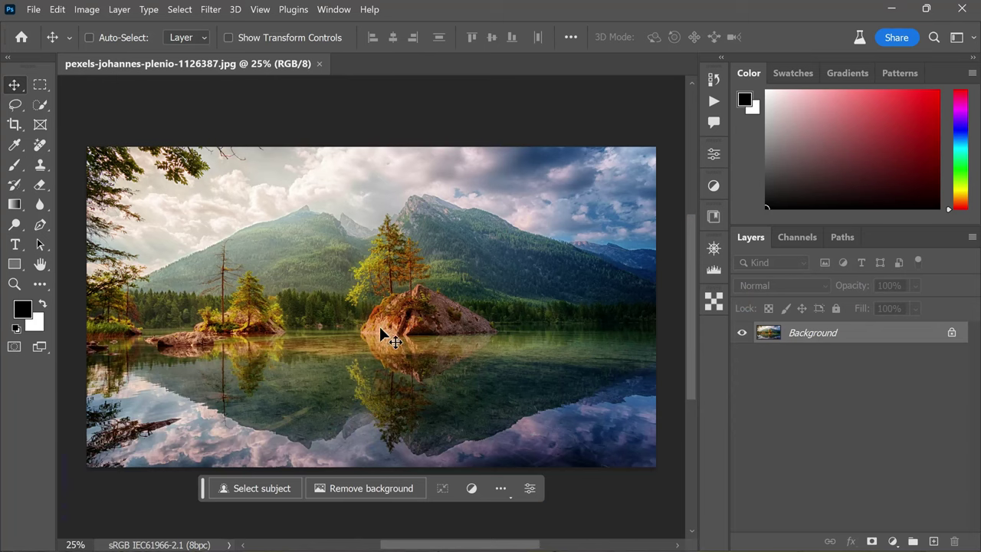
Step: Fit the mountain lake photo in view and list its RGB, Red, Green and Blue channels
{"action": "scroll", "coordinate": [460, 347], "scroll_direction": "up", "scroll_amount": 4}
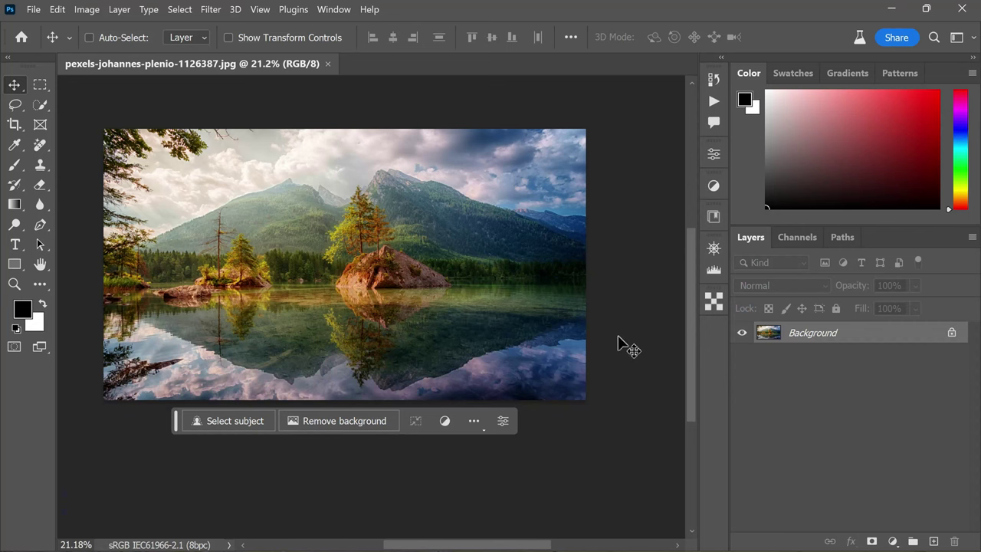
{"action": "left_click", "coordinate": [798, 238]}
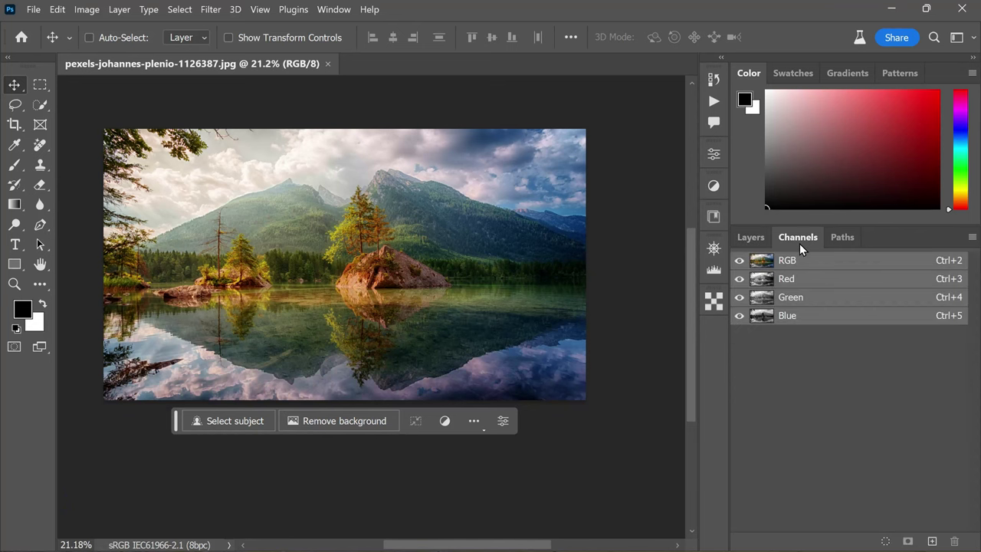
Step: Duplicate the Blue channel into a grayscale 'Blue copy' channel
{"action": "left_click", "coordinate": [810, 318]}
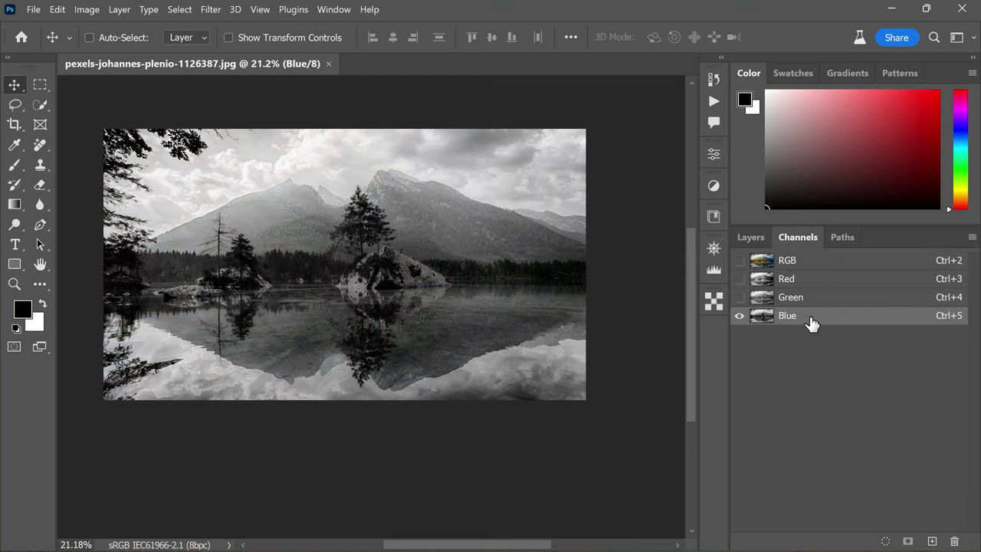
{"action": "left_click_drag", "start_coordinate": [839, 324], "coordinate": [932, 541]}
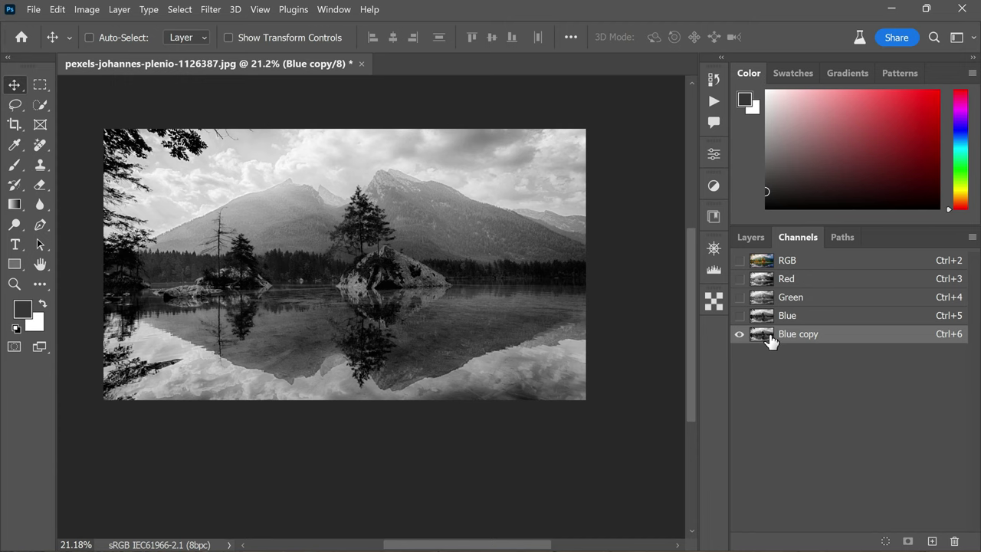
{"action": "left_click", "coordinate": [210, 9]}
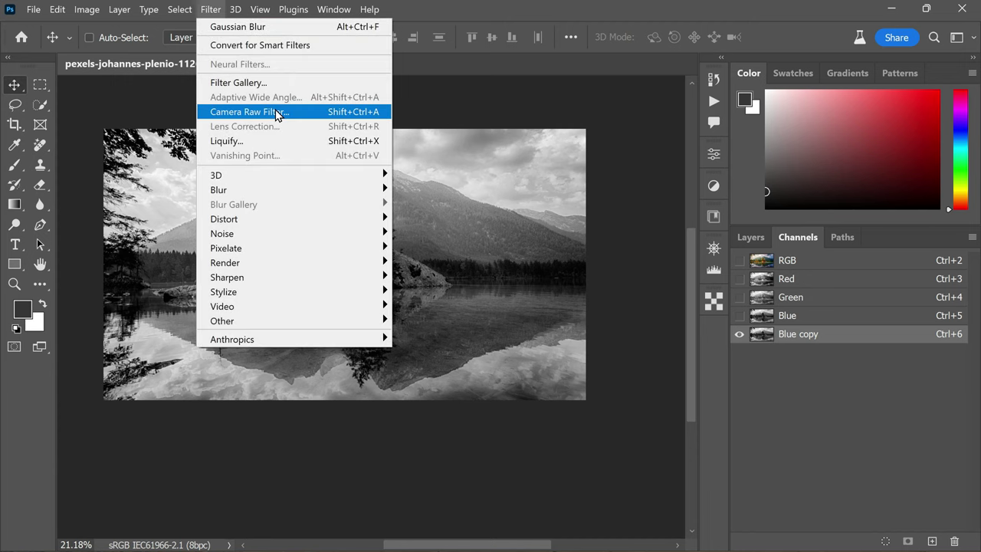
Step: Soften the Blue copy channel with a Gaussian Blur of 45.6 pixels radius
{"action": "mouse_move", "coordinate": [381, 190]}
{"action": "left_click", "coordinate": [459, 248]}
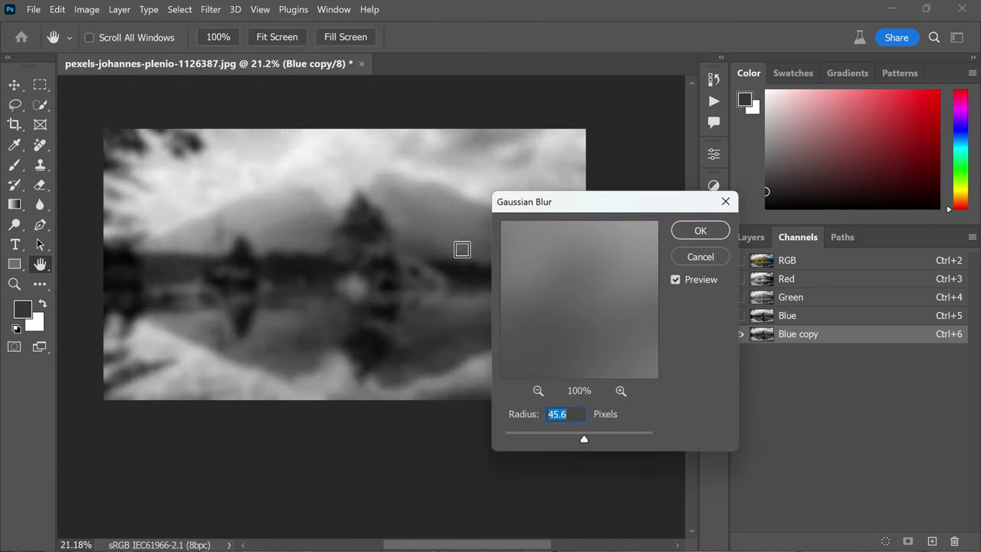
{"action": "left_click_drag", "start_coordinate": [546, 440], "coordinate": [585, 440]}
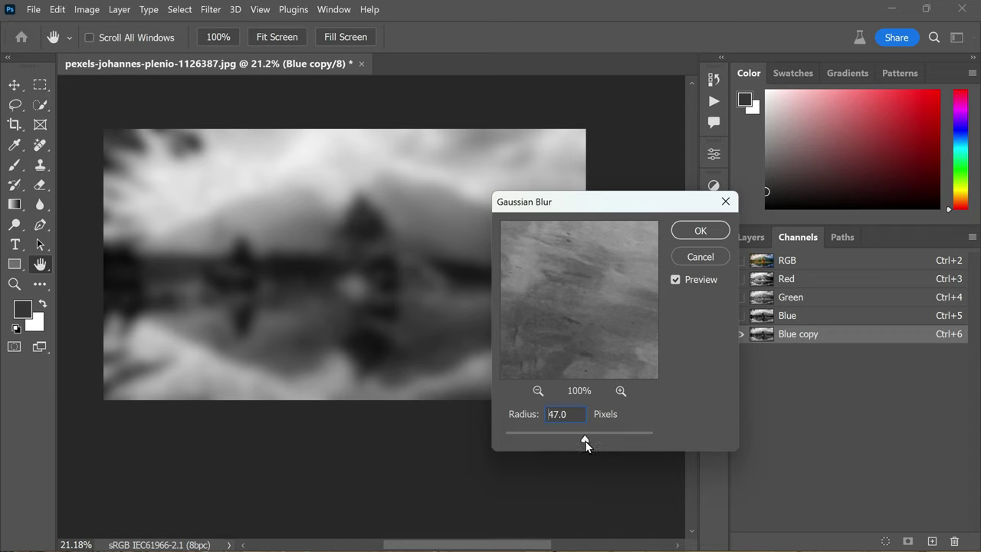
{"action": "left_click", "coordinate": [583, 440]}
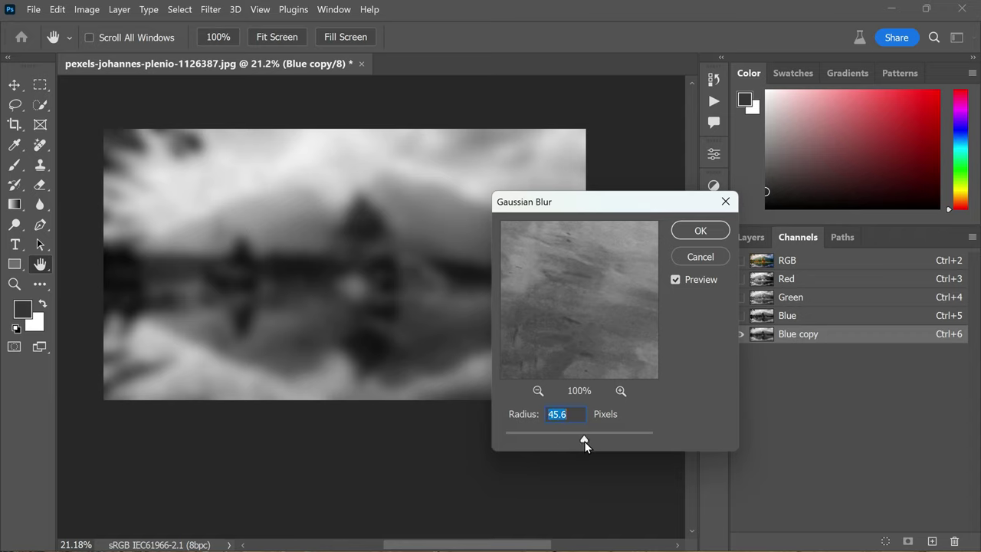
{"action": "left_click", "coordinate": [692, 229]}
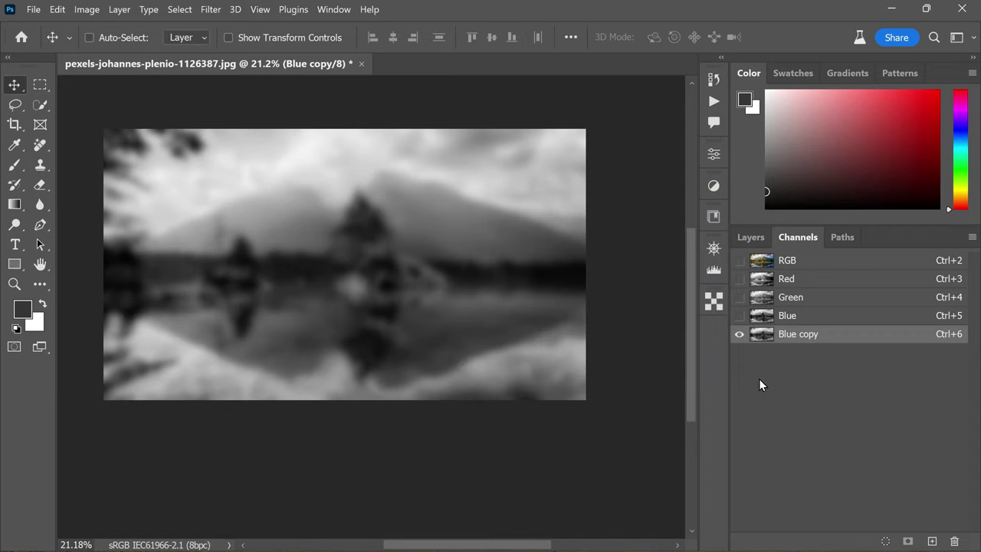
Step: Load the blurred Blue copy channel as a selection of the bright sky and reflections
{"action": "key", "text": "ctrl"}
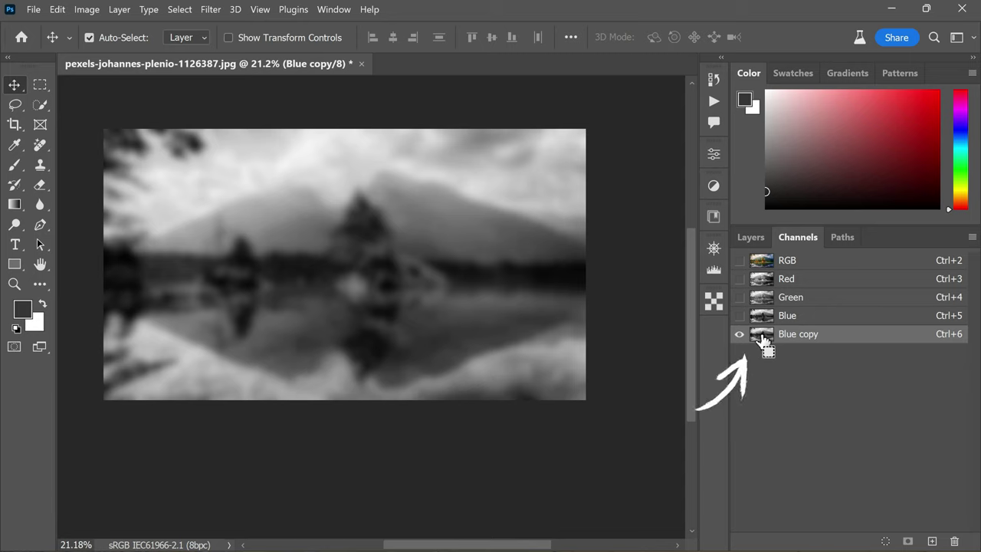
{"action": "left_click", "coordinate": [763, 338], "text": "ctrl"}
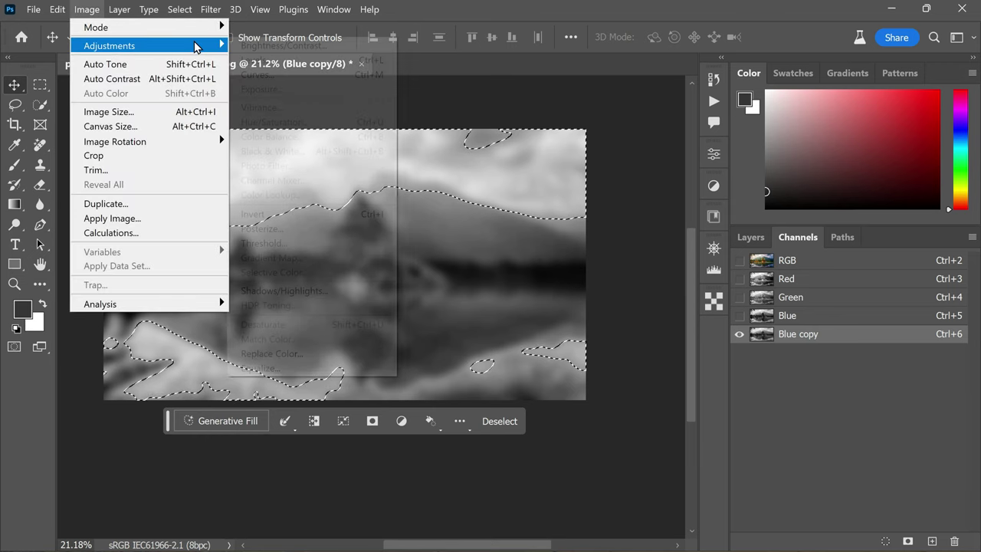
Step: Darken the selected Blue copy areas to -150 brightness, then deselect
{"action": "left_click", "coordinate": [334, 47]}
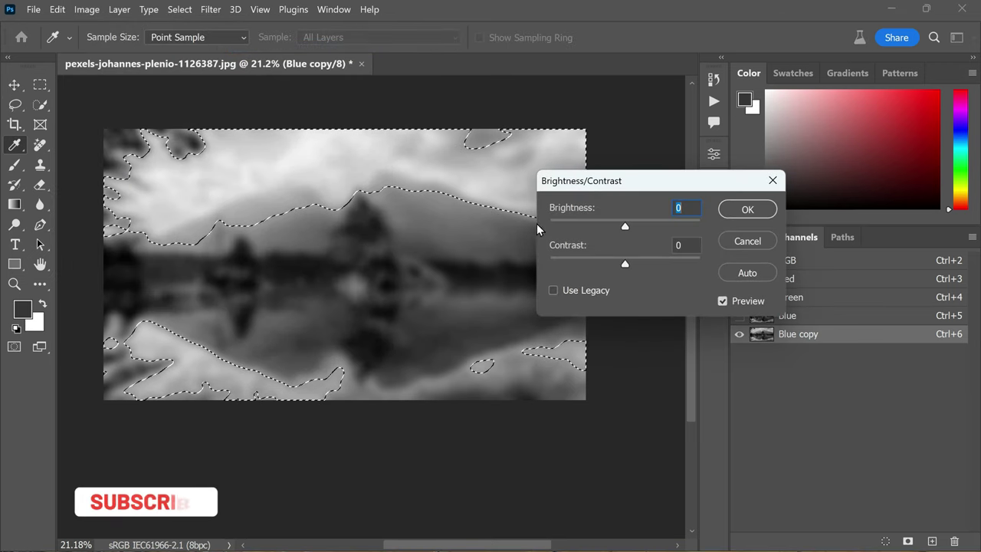
{"action": "left_click_drag", "start_coordinate": [624, 226], "coordinate": [538, 222]}
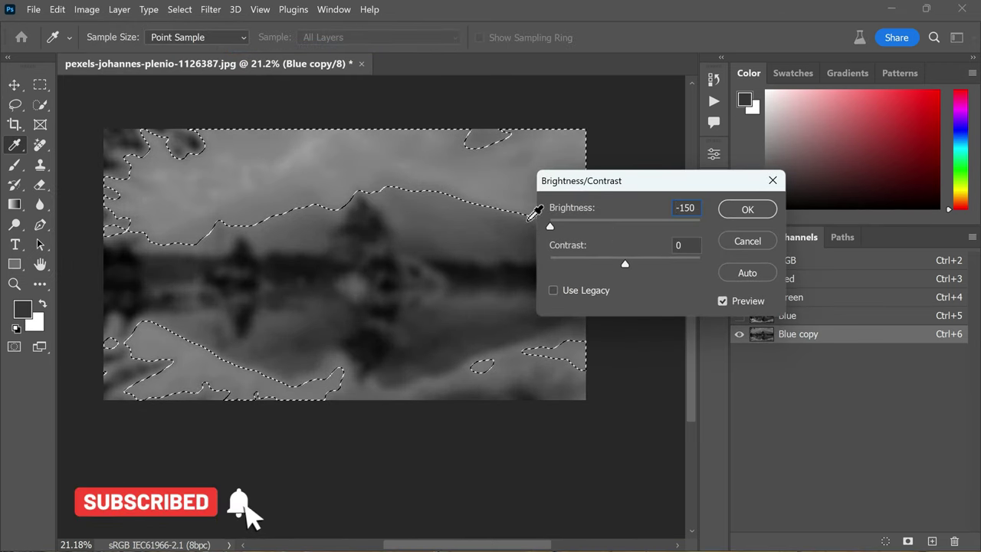
{"action": "mouse_move", "coordinate": [623, 260]}
{"action": "left_mouse_down"}
{"action": "mouse_move", "coordinate": [520, 258]}
{"action": "mouse_move", "coordinate": [639, 265]}
{"action": "mouse_move", "coordinate": [590, 269]}
{"action": "mouse_move", "coordinate": [607, 270]}
{"action": "left_mouse_up"}
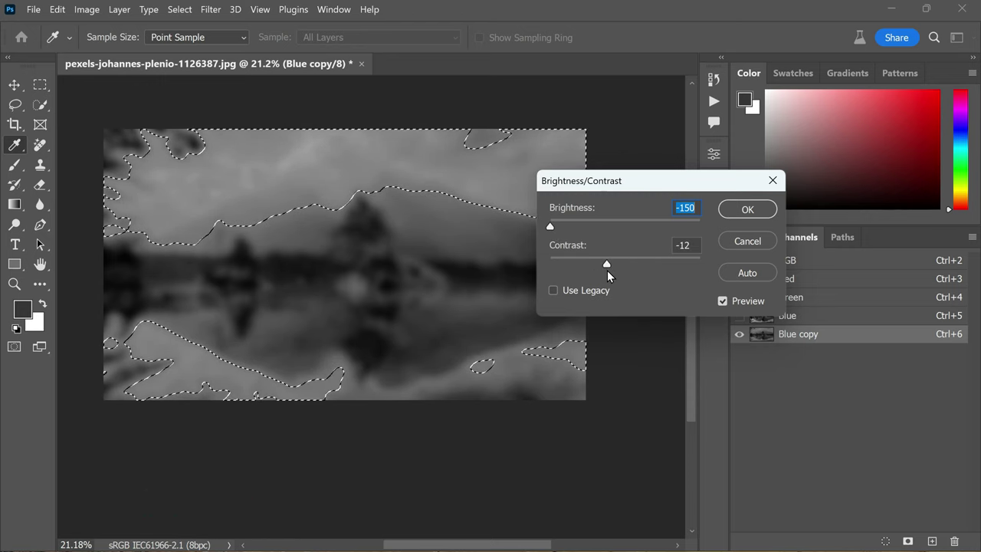
{"action": "left_click", "coordinate": [746, 209]}
{"action": "key", "text": "v"}
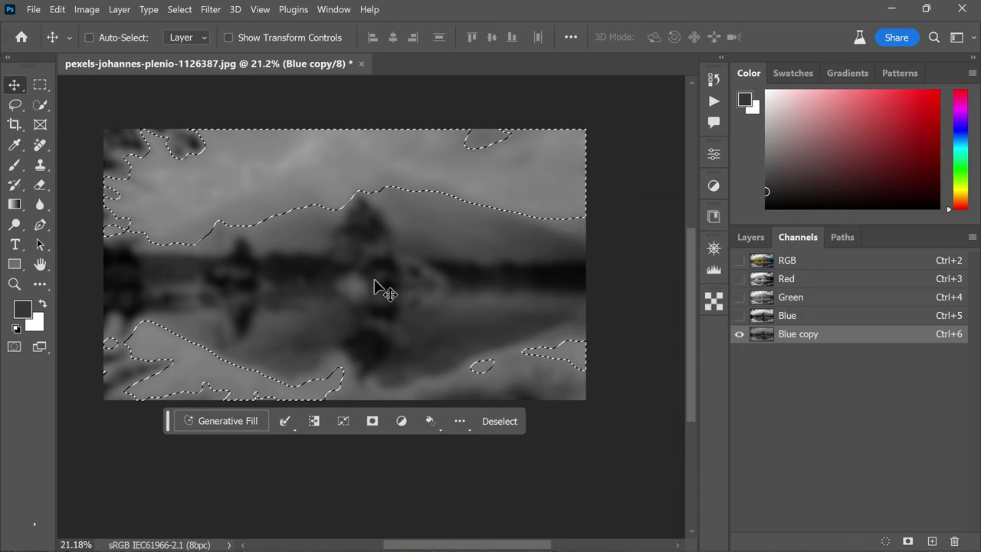
{"action": "key", "text": "ctrl+d"}
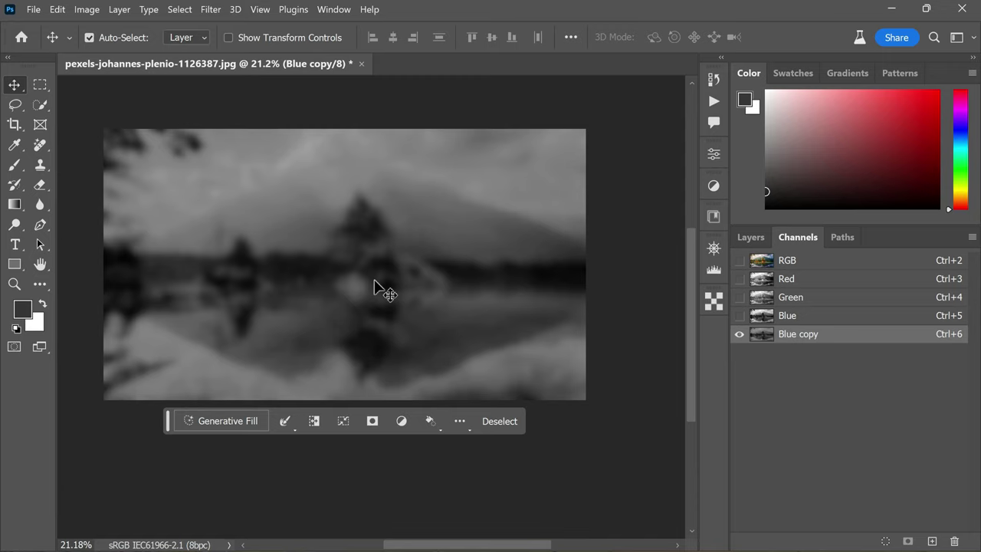
Step: Reselect from Blue copy, apply -92 brightness and -50 contrast, deselect, then reload it
{"action": "left_click", "coordinate": [763, 341], "text": "ctrl"}
{"action": "left_click", "coordinate": [87, 10]}
{"action": "mouse_move", "coordinate": [164, 47]}
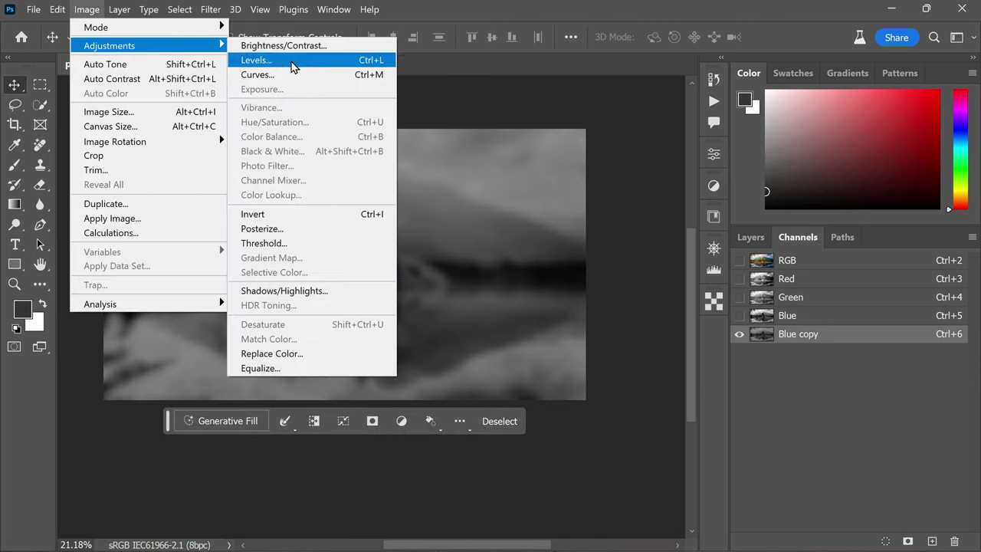
{"action": "left_click", "coordinate": [338, 46]}
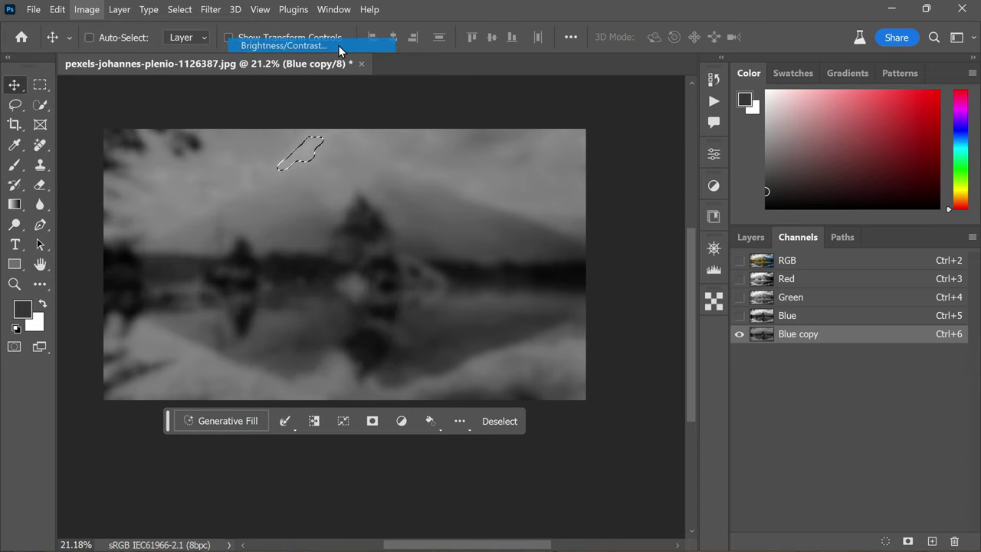
{"action": "left_click_drag", "start_coordinate": [624, 228], "coordinate": [579, 230]}
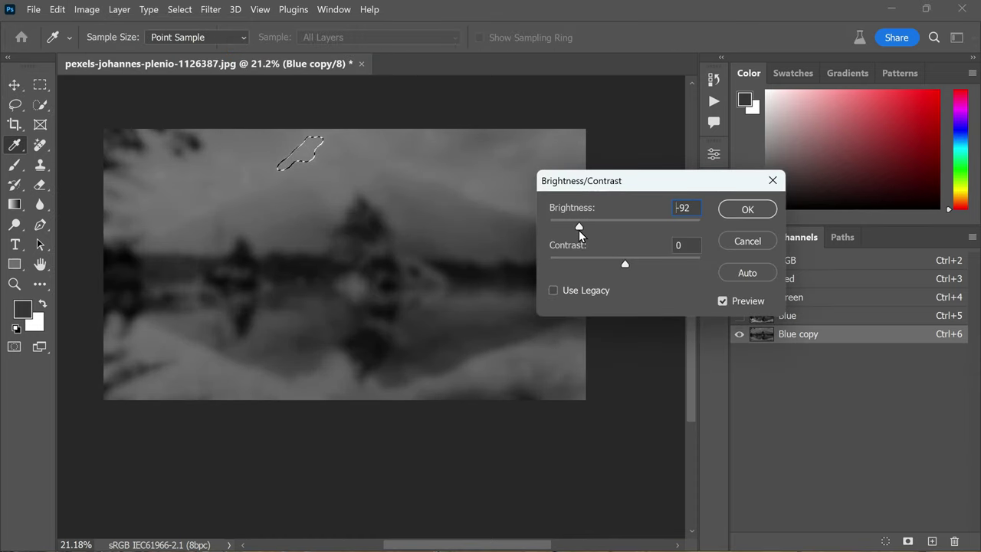
{"action": "left_click_drag", "start_coordinate": [622, 264], "coordinate": [536, 274]}
{"action": "left_click", "coordinate": [729, 210]}
{"action": "key", "text": "v"}
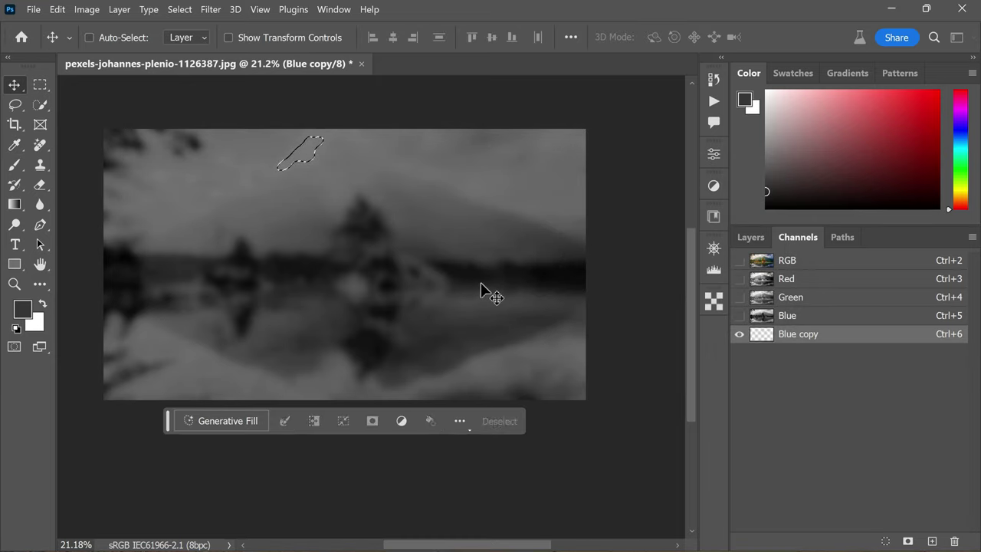
{"action": "key", "text": "ctrl+d"}
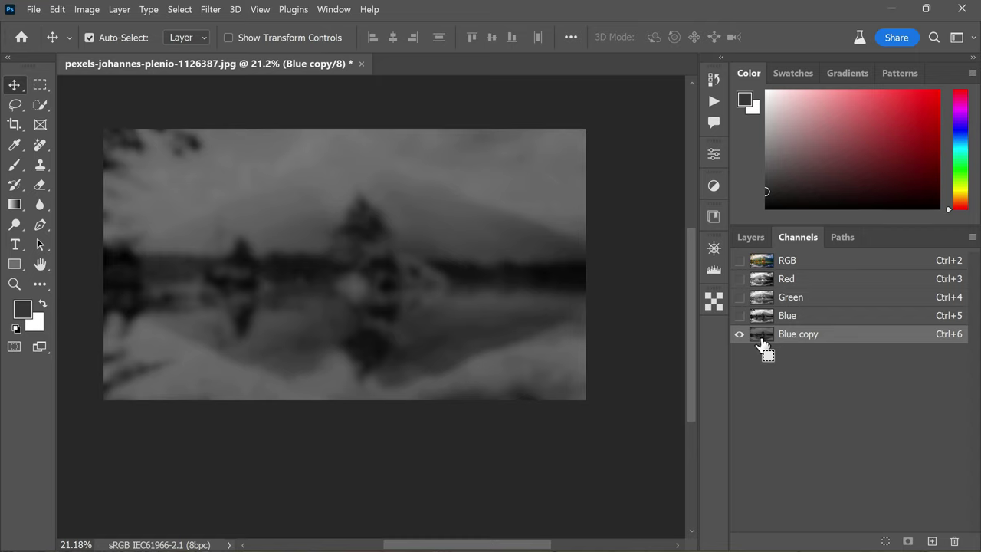
{"action": "left_click", "coordinate": [760, 338], "text": "ctrl"}
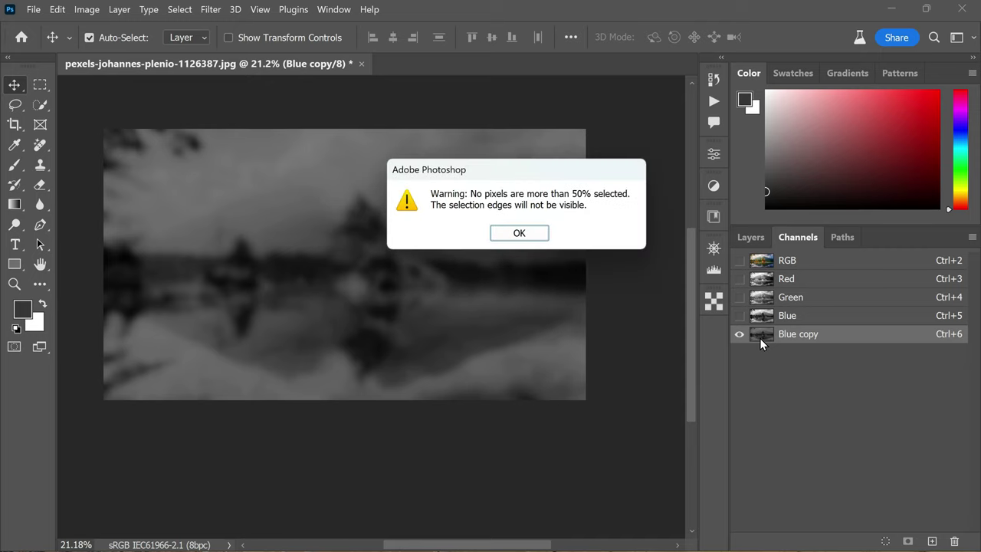
Step: Dismiss the faint-selection warning and return to the full-colour RGB composite
{"action": "left_click", "coordinate": [519, 233]}
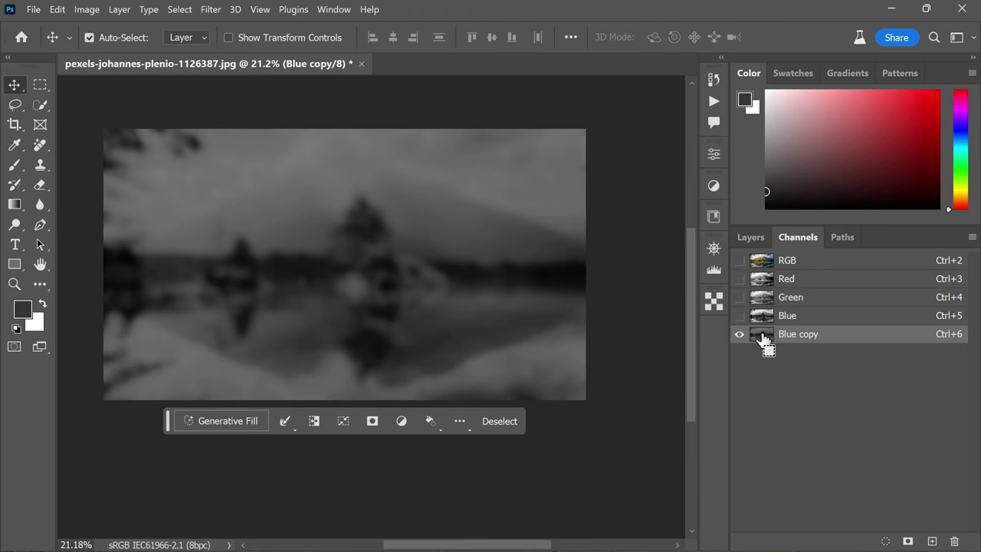
{"action": "left_click", "coordinate": [781, 265]}
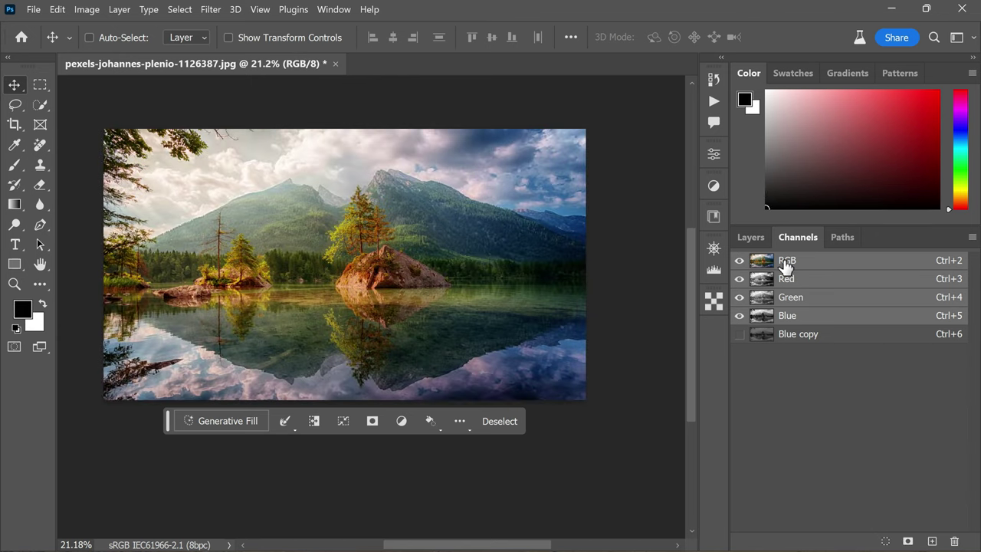
Step: Generative Fill the selection with the prompt 'watercolor painting' as Generative Layer 1
{"action": "left_click", "coordinate": [751, 238]}
{"action": "left_click", "coordinate": [228, 421]}
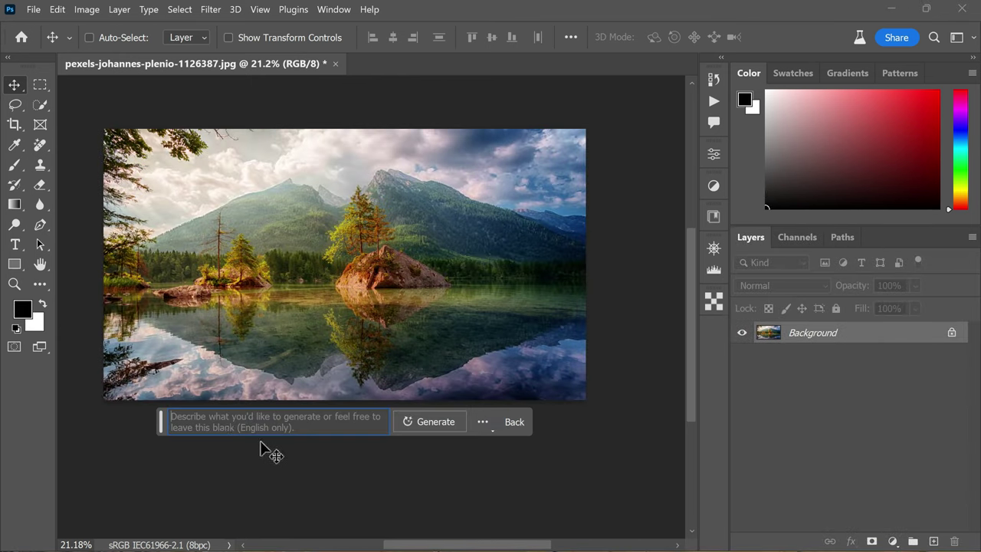
{"action": "type", "text": "watercolor painting"}
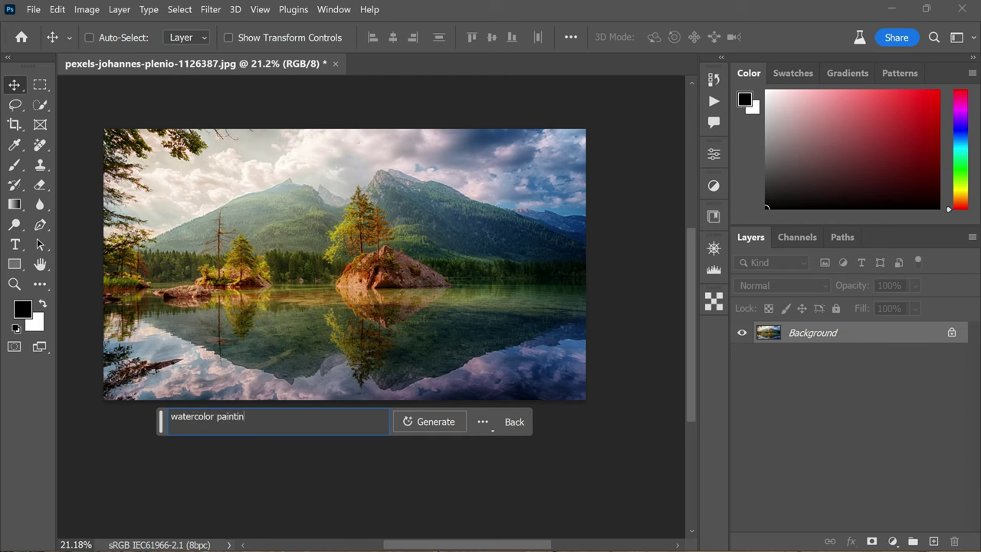
{"action": "left_click", "coordinate": [449, 423]}
{"action": "key", "text": "ctrl+plus"}
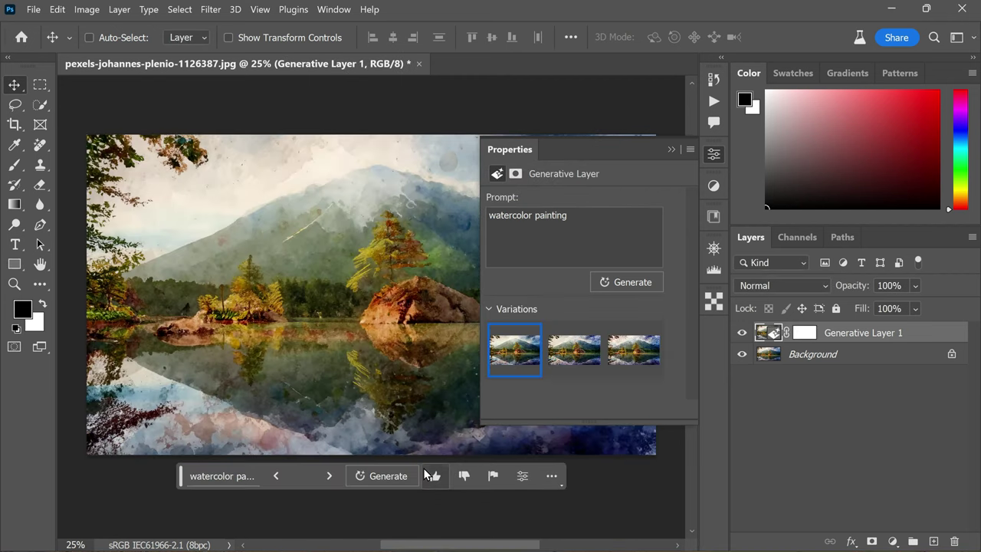
Step: Browse the watercolor variations, settling back on the previous one
{"action": "left_click", "coordinate": [672, 150]}
{"action": "left_click", "coordinate": [329, 479]}
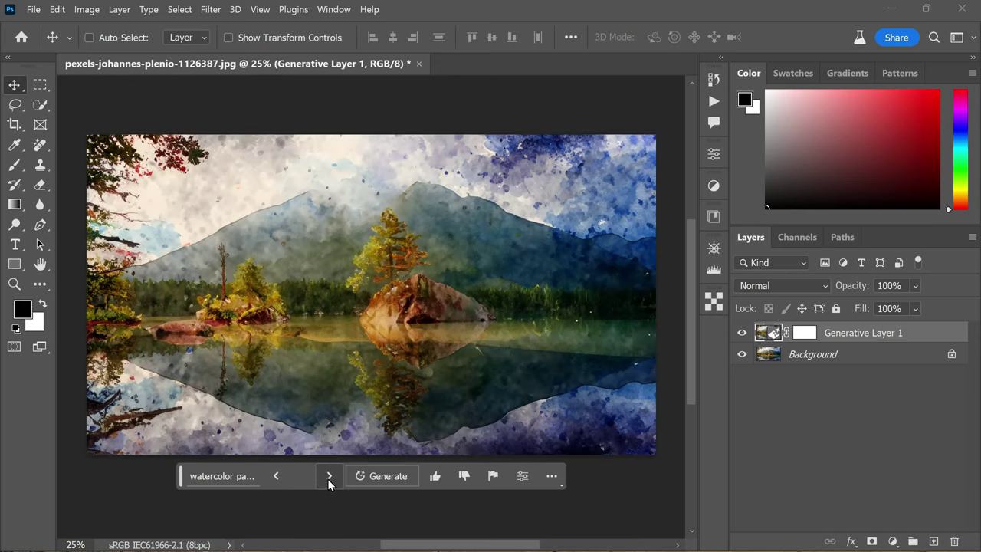
{"action": "left_click", "coordinate": [275, 477]}
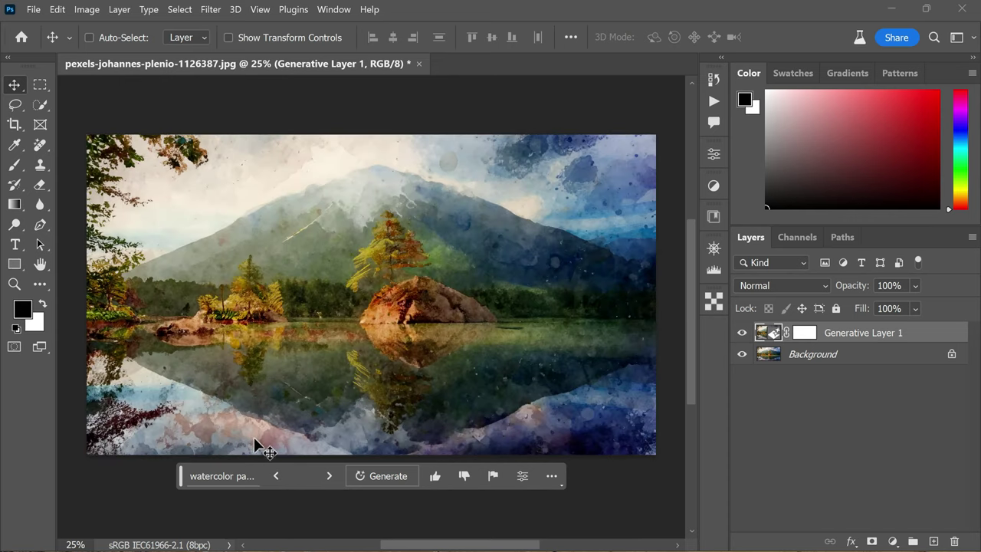
{"action": "left_click", "coordinate": [232, 478]}
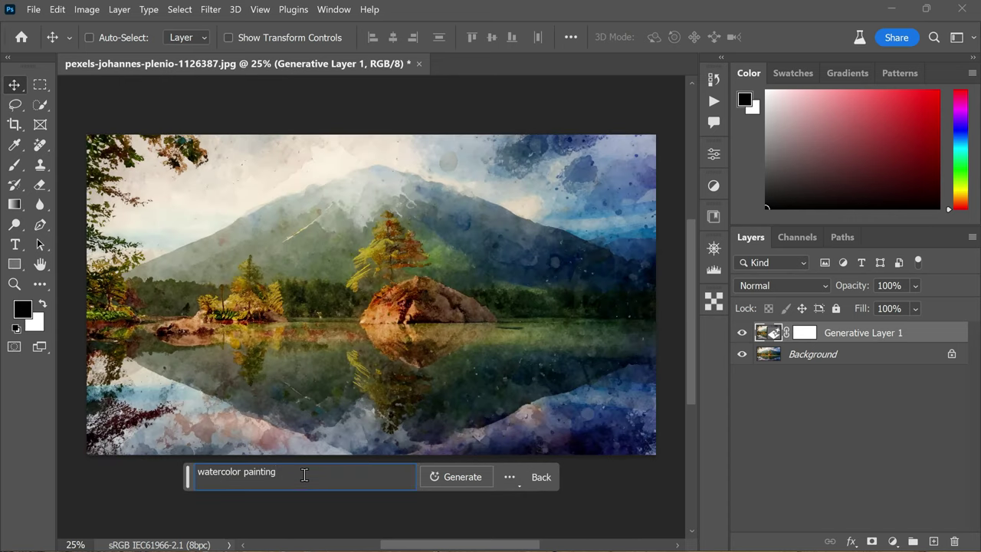
Step: Regenerate Generative Layer 1 with the prompt 'oil painting' and pick the second variation
{"action": "left_click_drag", "start_coordinate": [242, 472], "coordinate": [185, 475]}
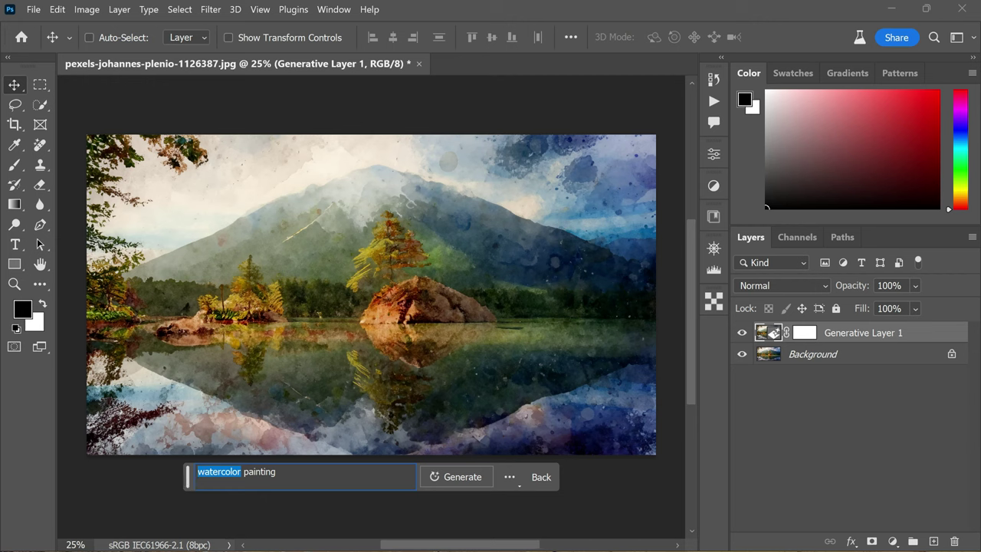
{"action": "type", "text": "oil"}
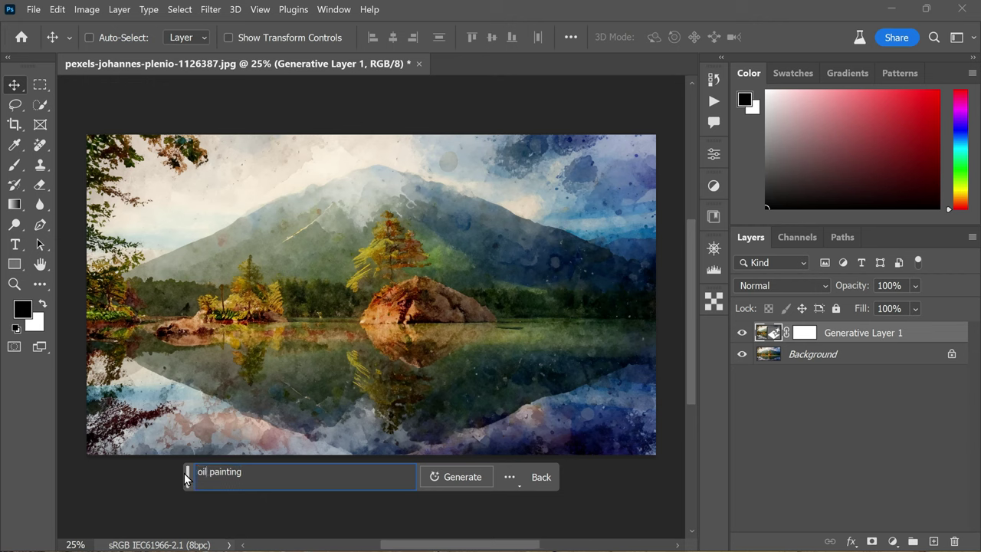
{"action": "left_click", "coordinate": [462, 477]}
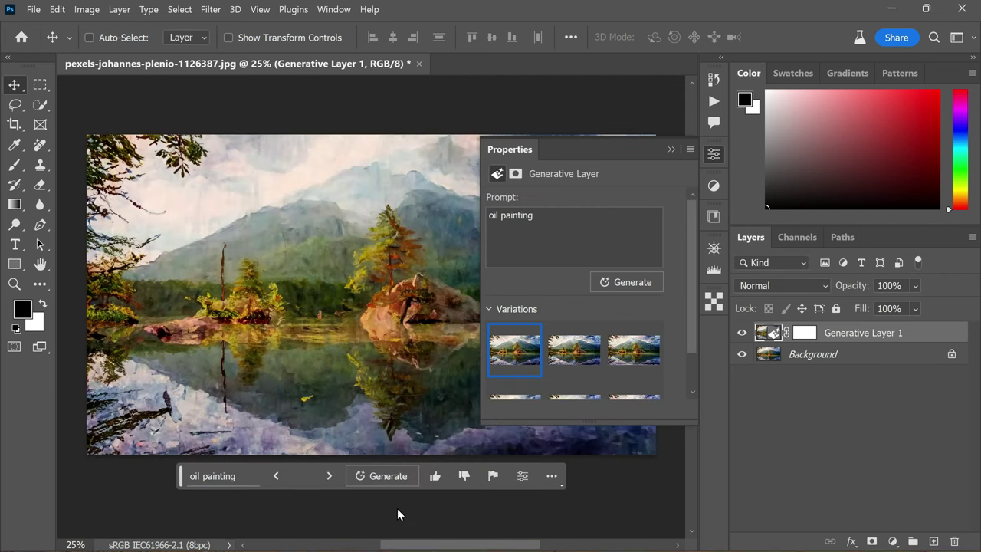
{"action": "left_click", "coordinate": [580, 352]}
Step: Cycle back to the first oil-painting variation and toggle Generative Layer 1 to compare with the original
{"action": "left_click", "coordinate": [671, 150]}
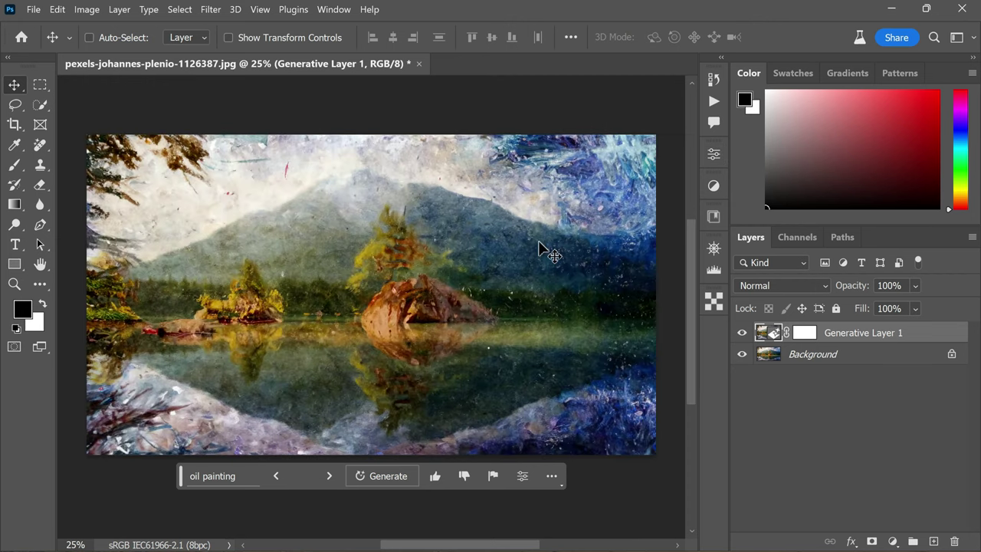
{"action": "left_click", "coordinate": [329, 476]}
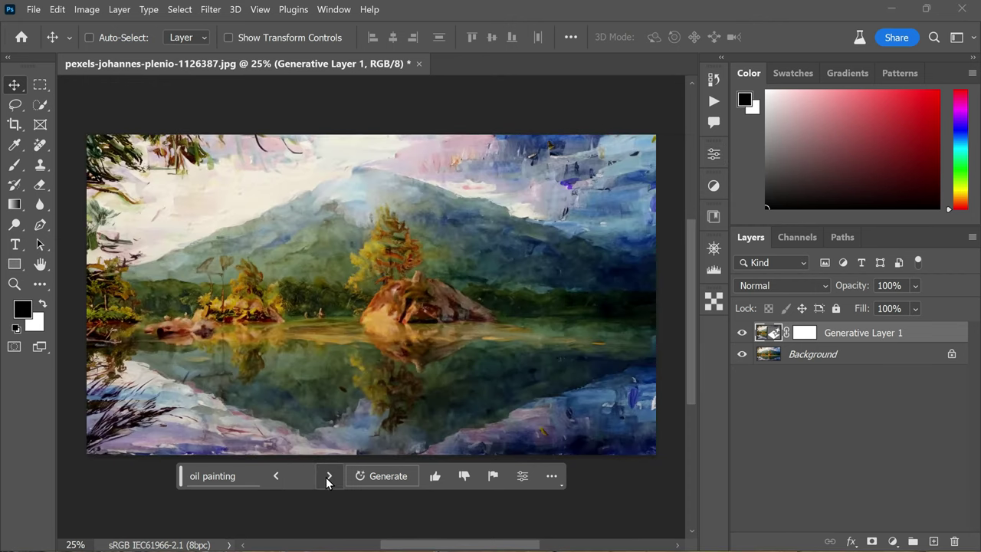
{"action": "left_click", "coordinate": [275, 476]}
{"action": "left_click", "coordinate": [275, 476]}
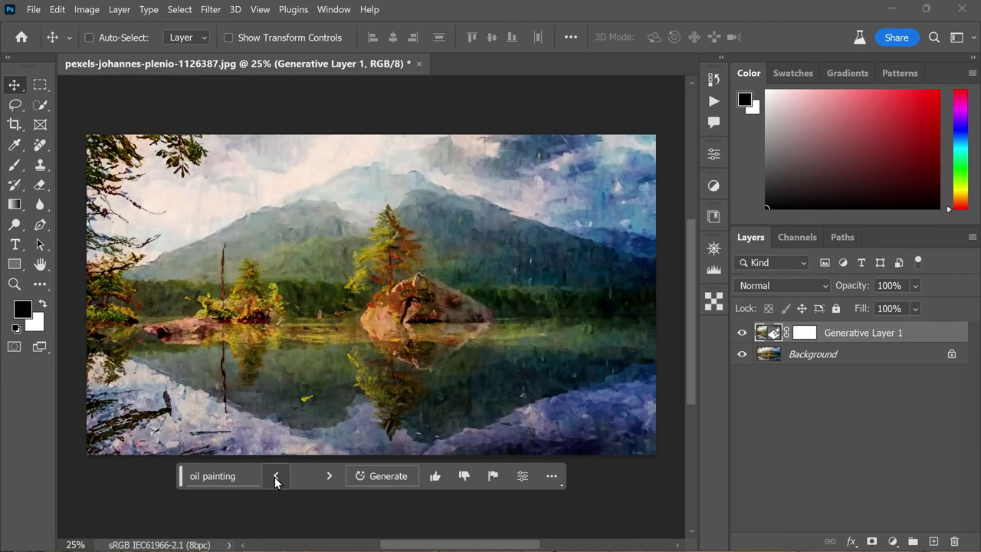
{"action": "left_click", "coordinate": [741, 333]}
{"action": "left_click", "coordinate": [741, 333]}
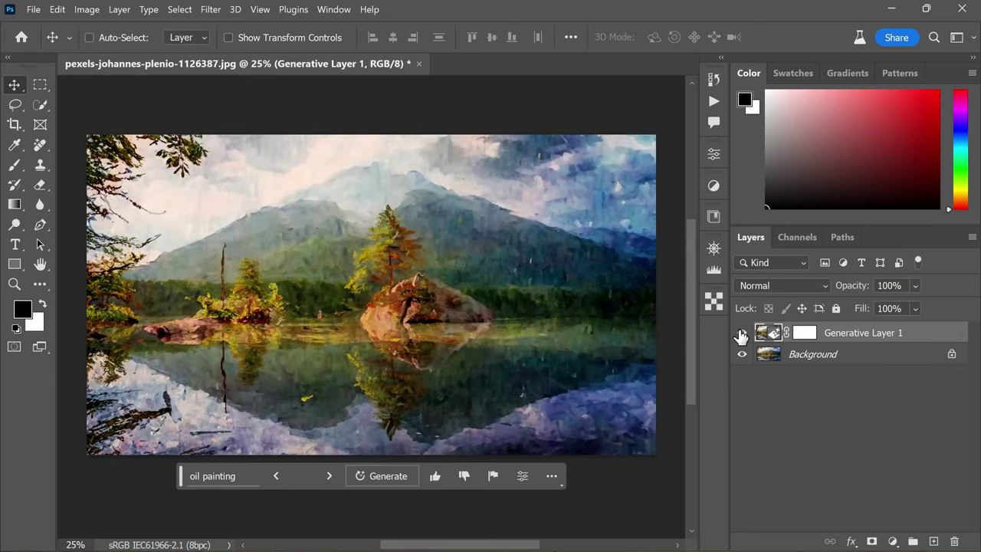
{"action": "left_click", "coordinate": [741, 333]}
{"action": "left_click", "coordinate": [741, 333]}
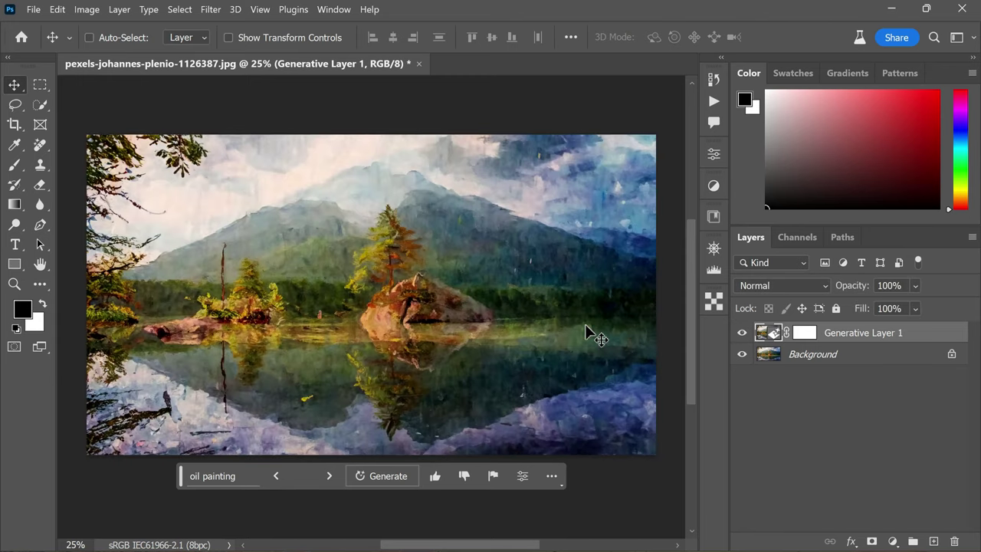